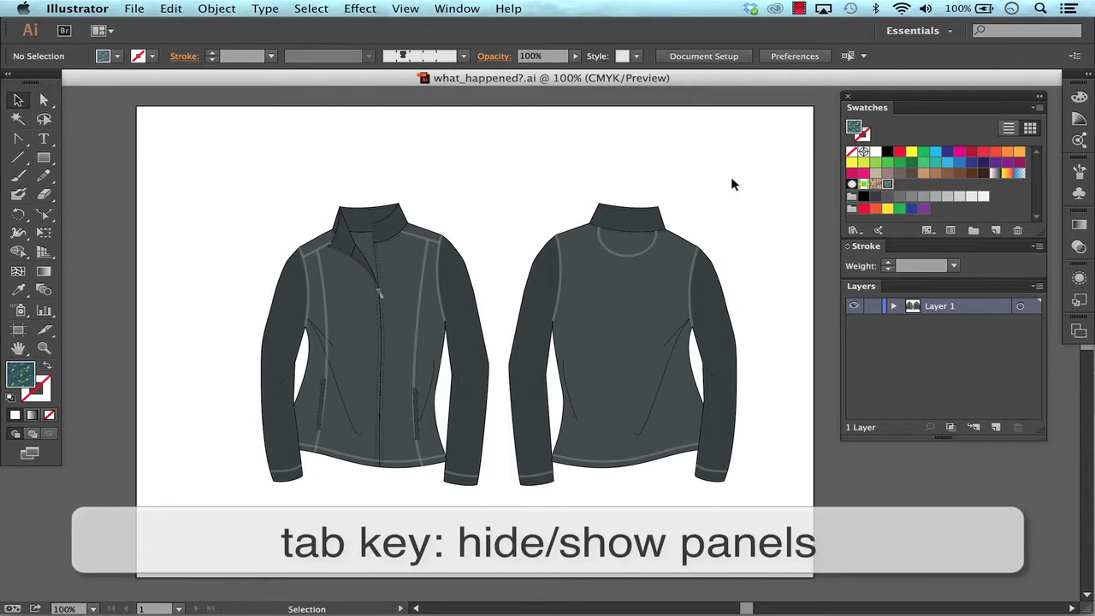
Toggle all panels off and on with Tab, ending with the panels hidden
{"action": "key", "text": "Tab"}
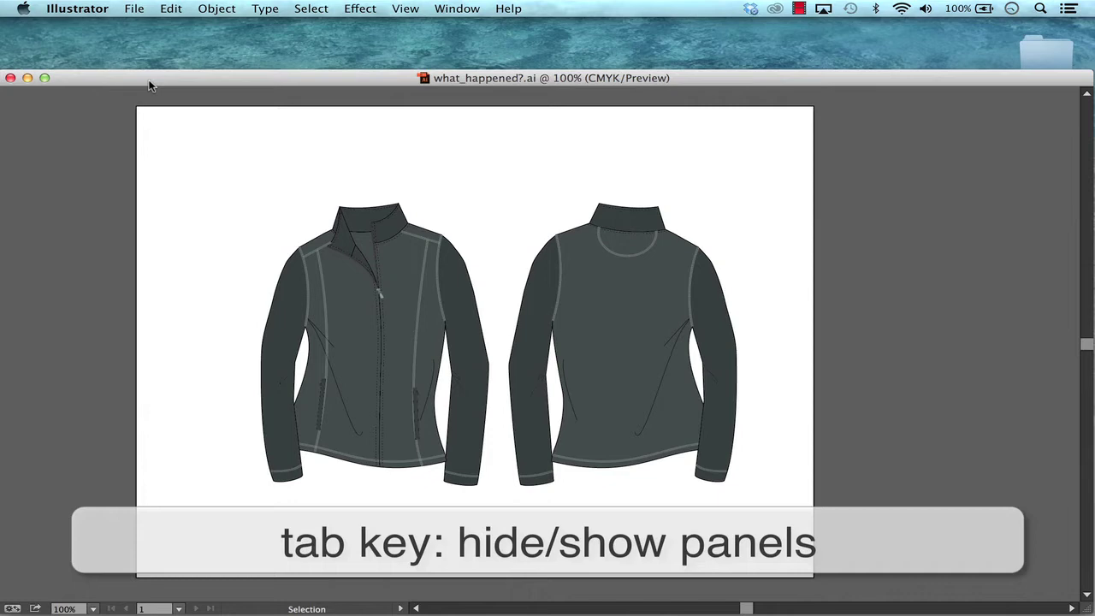
{"action": "key", "text": "Tab"}
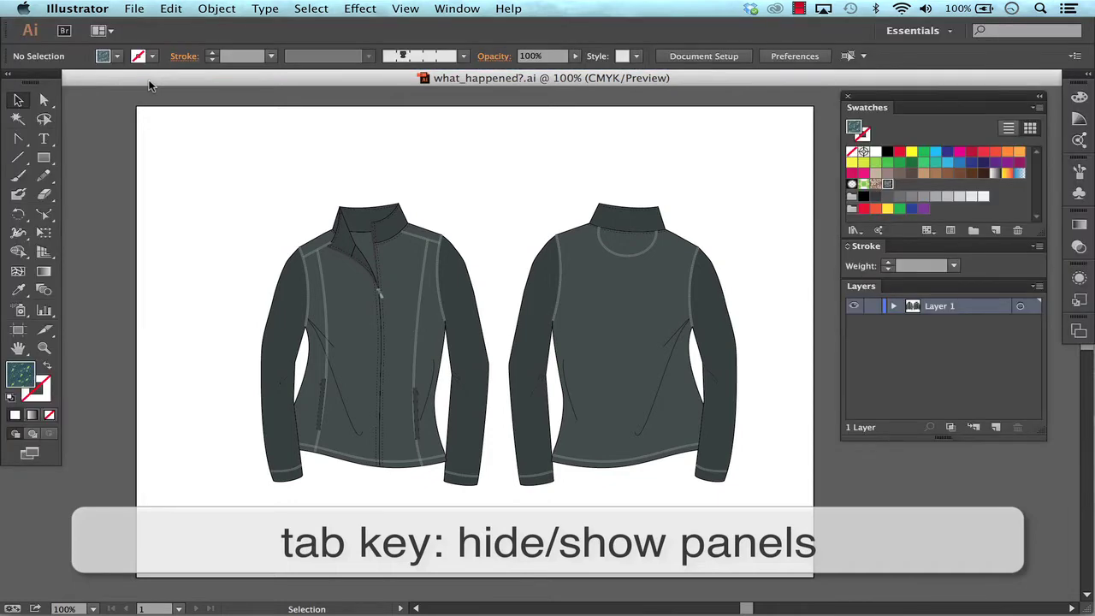
{"action": "key", "text": "Tab"}
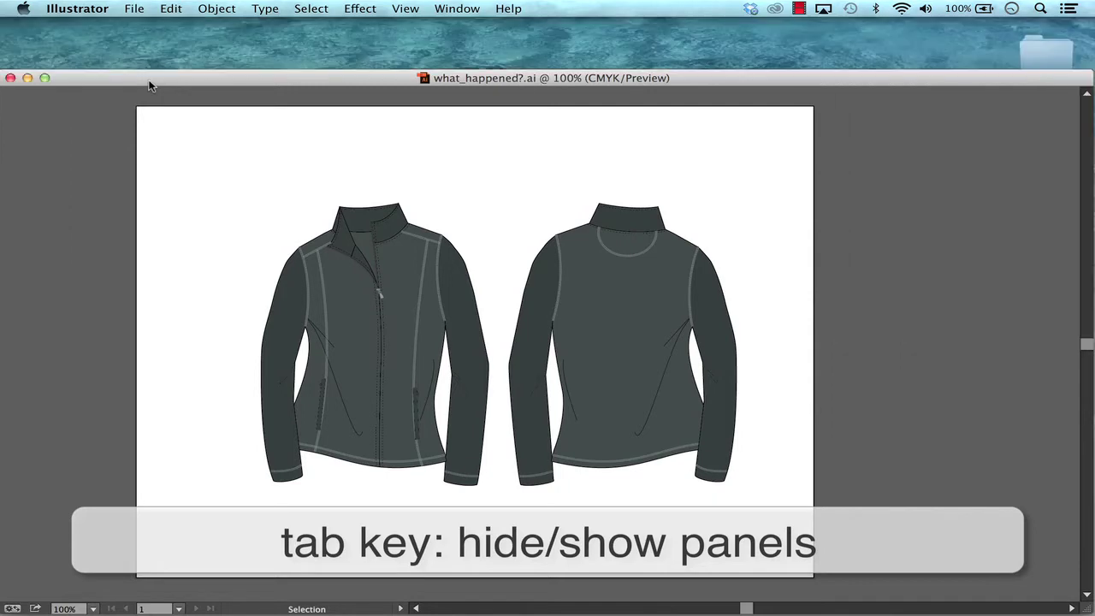
{"action": "key", "text": "Tab"}
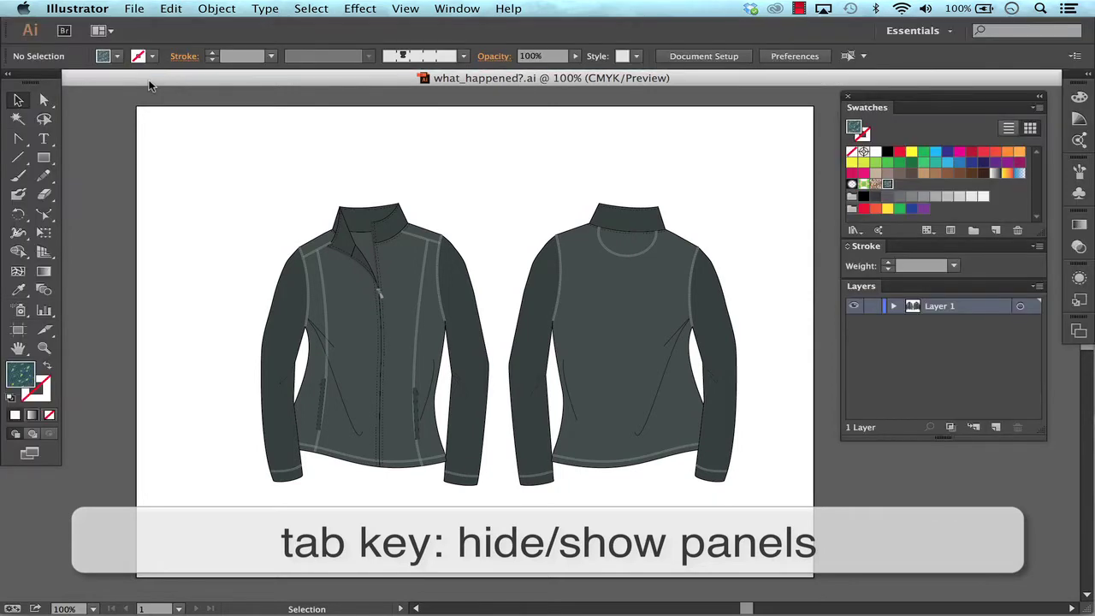
{"action": "key", "text": "Tab"}
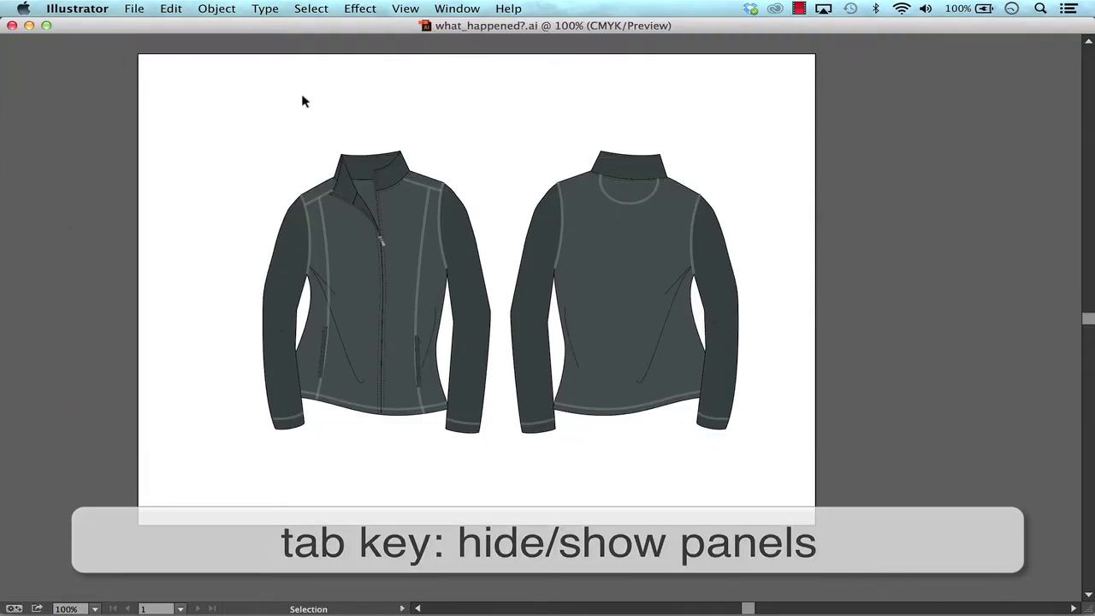
Zoom to 200% framing both jackets, then restore panels and recentre at 100%
{"action": "key", "text": "super+equal"}
{"action": "key", "text": "super+equal"}
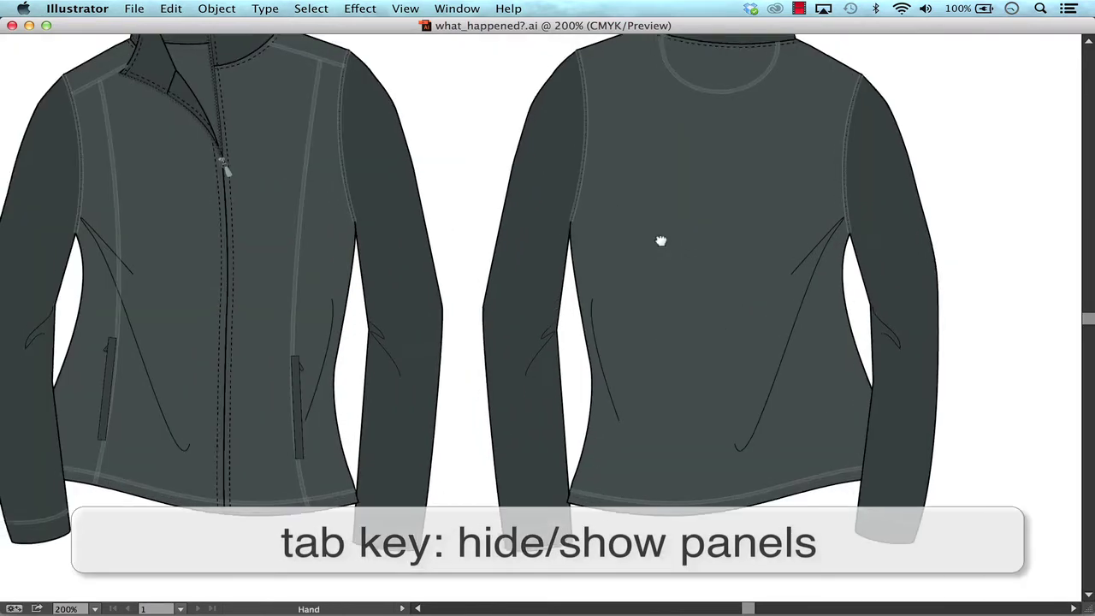
{"action": "mouse_move", "coordinate": [660, 240]}
{"action": "left_mouse_down"}
{"action": "mouse_move", "coordinate": [762, 325]}
{"action": "mouse_move", "coordinate": [785, 313]}
{"action": "left_mouse_up"}
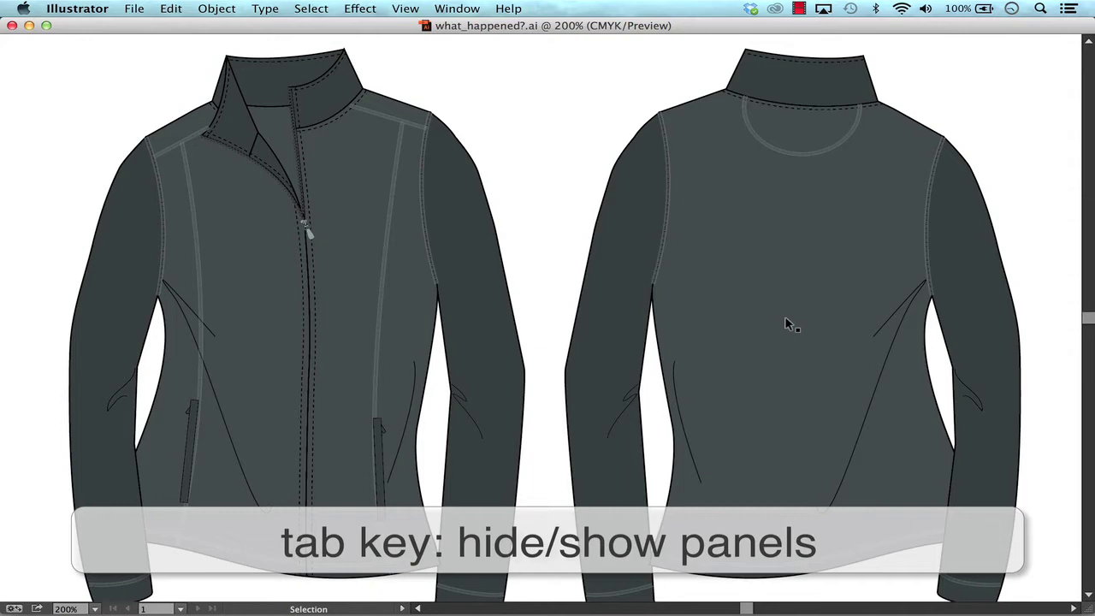
{"action": "key", "text": "Tab"}
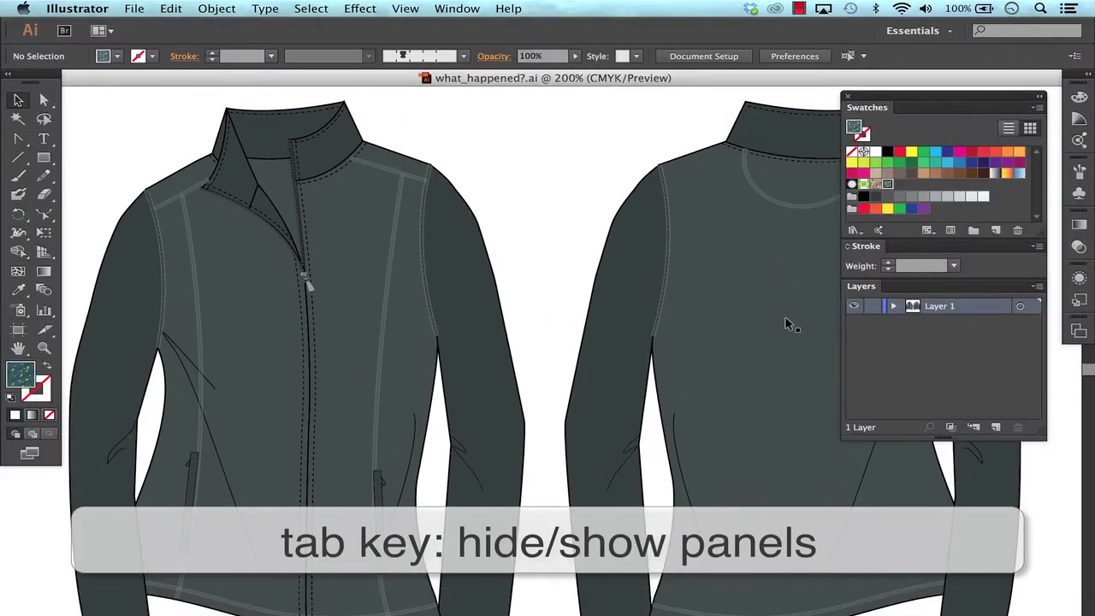
{"action": "key", "text": "super+minus"}
{"action": "key", "text": "super+minus"}
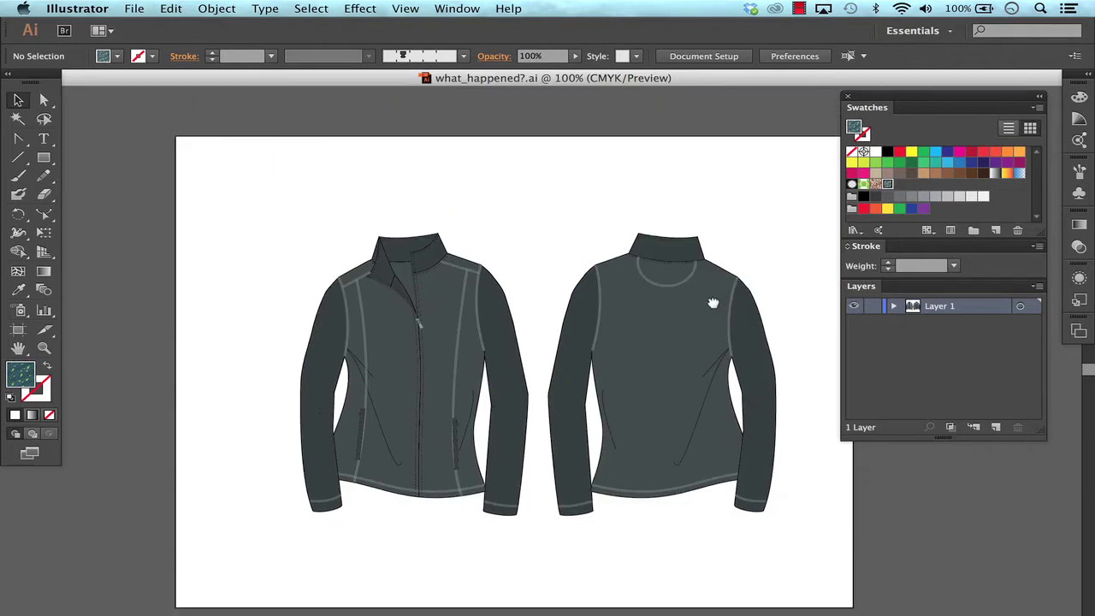
{"action": "left_click_drag", "start_coordinate": [712, 302], "coordinate": [648, 254]}
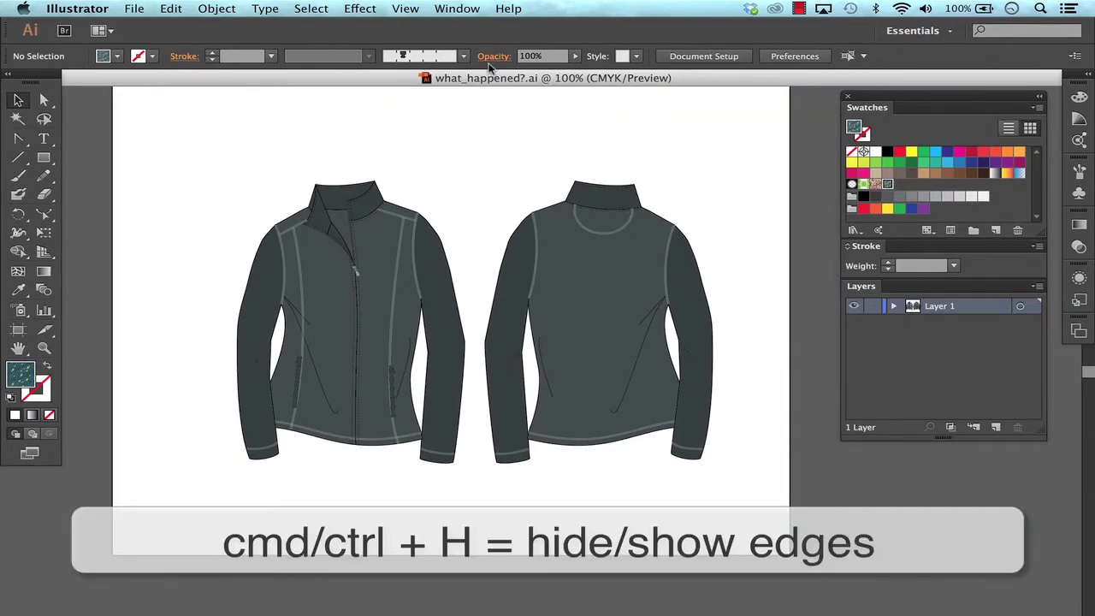
Open the View menu twice and dismiss it without changing anything
{"action": "left_click", "coordinate": [406, 9]}
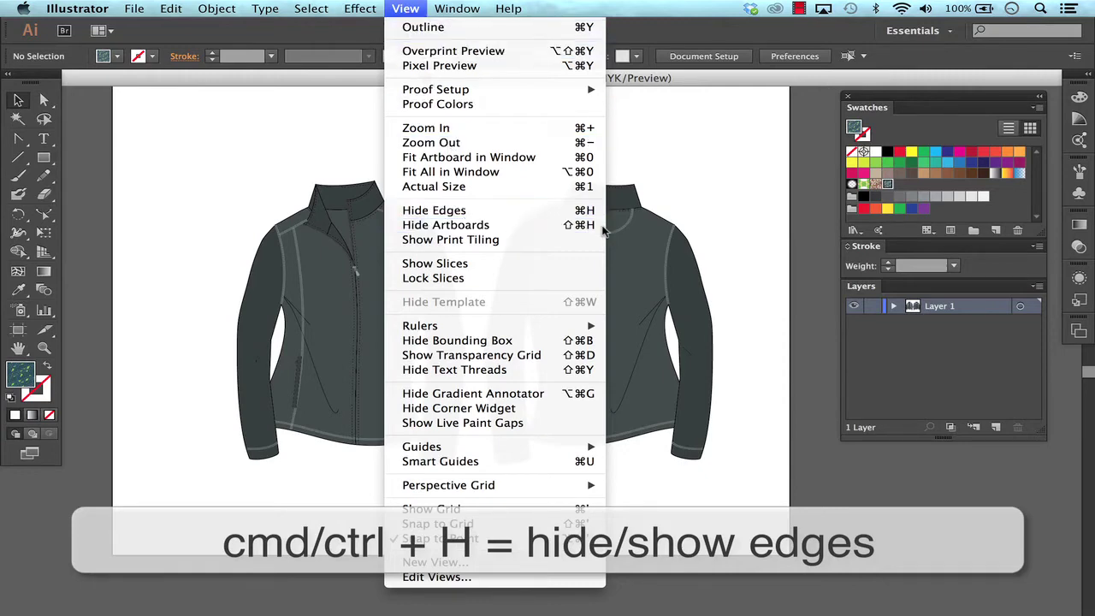
{"action": "key", "text": "super+h"}
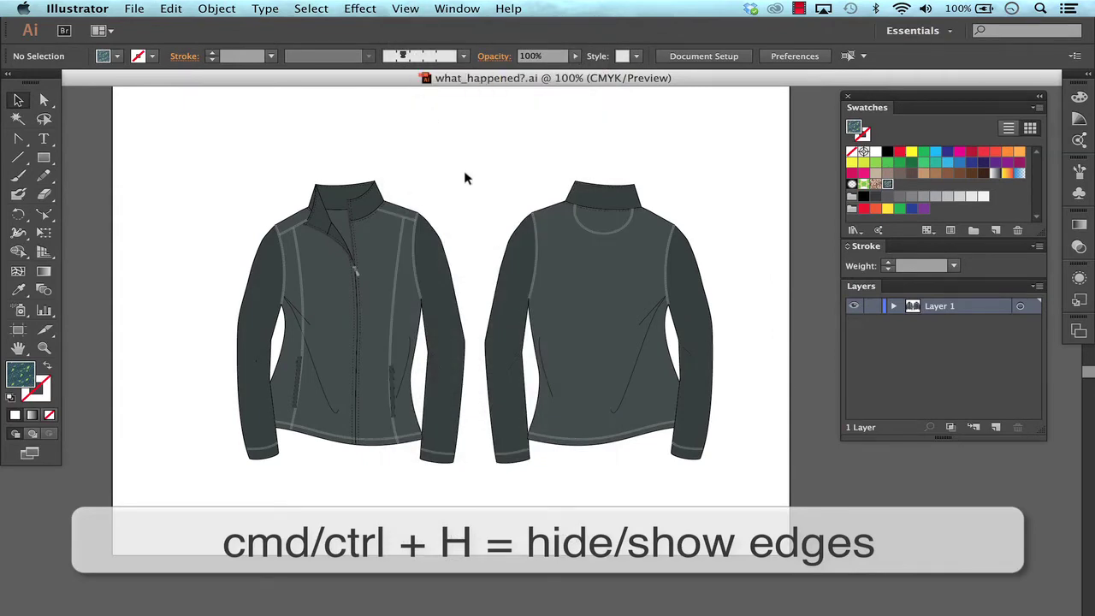
{"action": "left_click", "coordinate": [407, 10]}
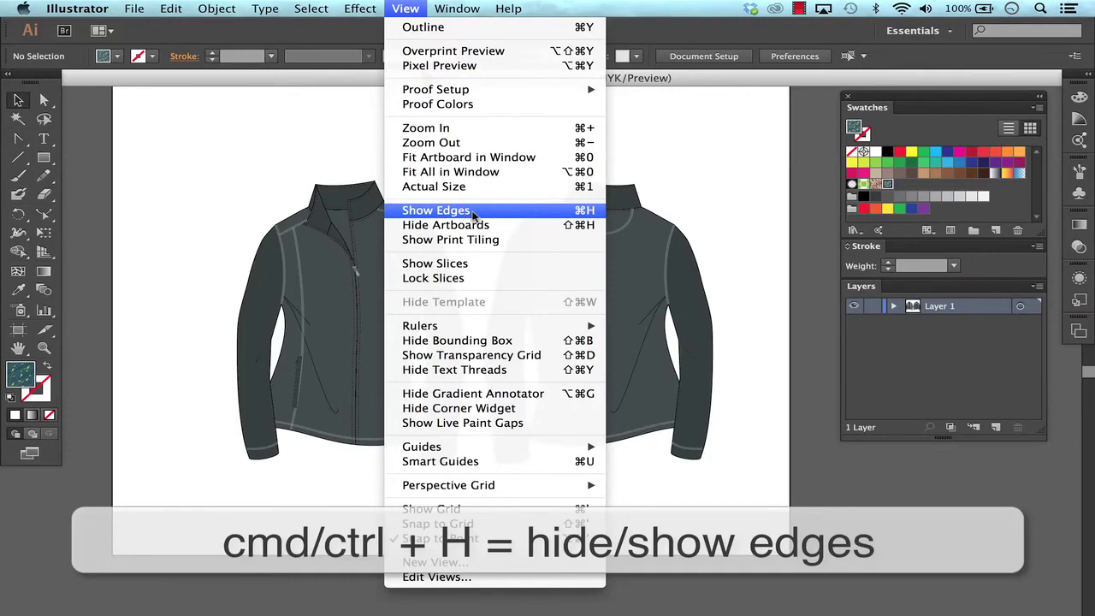
{"action": "key", "text": "super+h"}
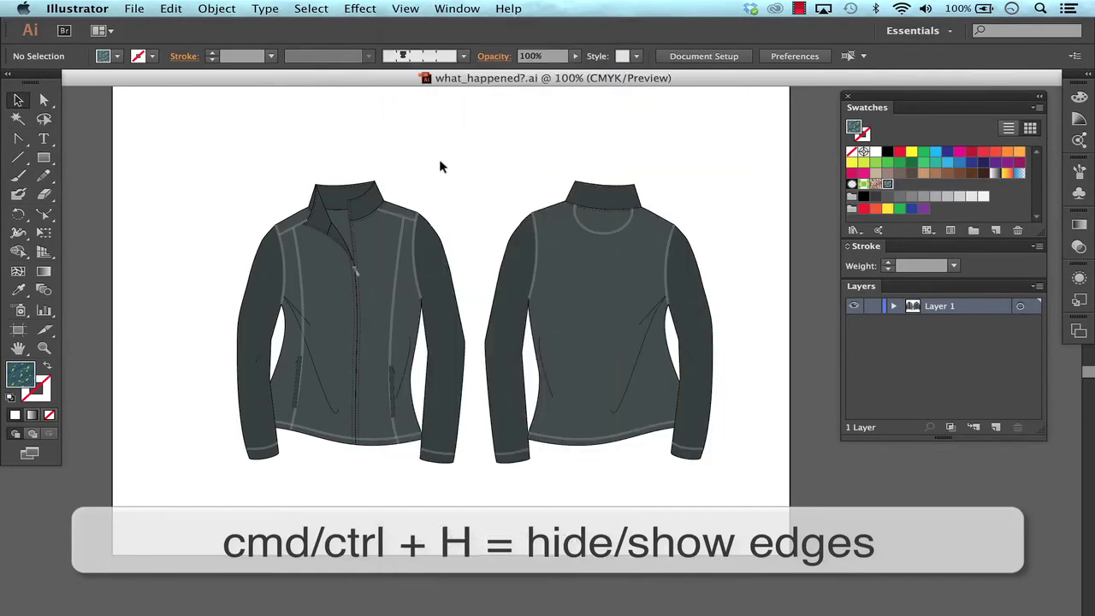
Select the front jacket group, nudge it up-left, then move it back
{"action": "left_click", "coordinate": [402, 235]}
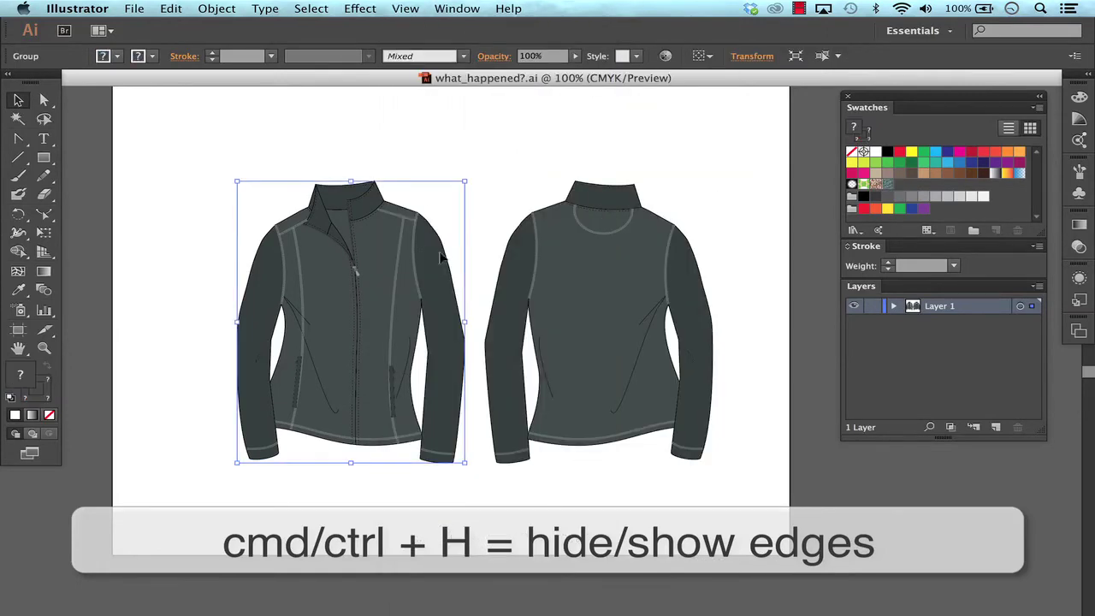
{"action": "mouse_move", "coordinate": [419, 272]}
{"action": "left_mouse_down"}
{"action": "mouse_move", "coordinate": [398, 259]}
{"action": "mouse_move", "coordinate": [380, 269]}
{"action": "left_mouse_up"}
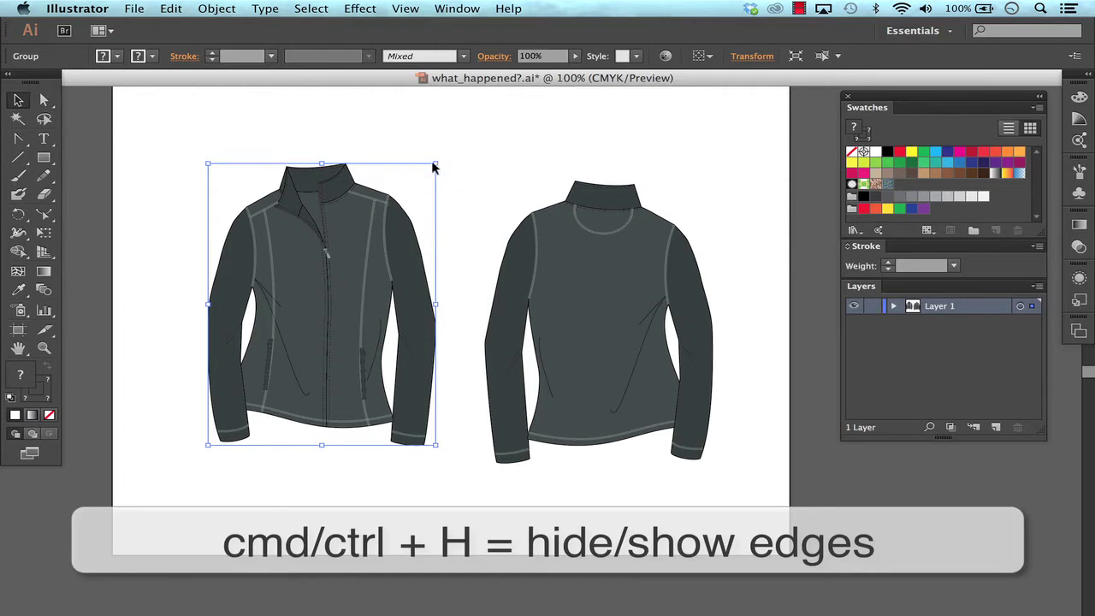
{"action": "left_click_drag", "start_coordinate": [394, 216], "coordinate": [416, 235]}
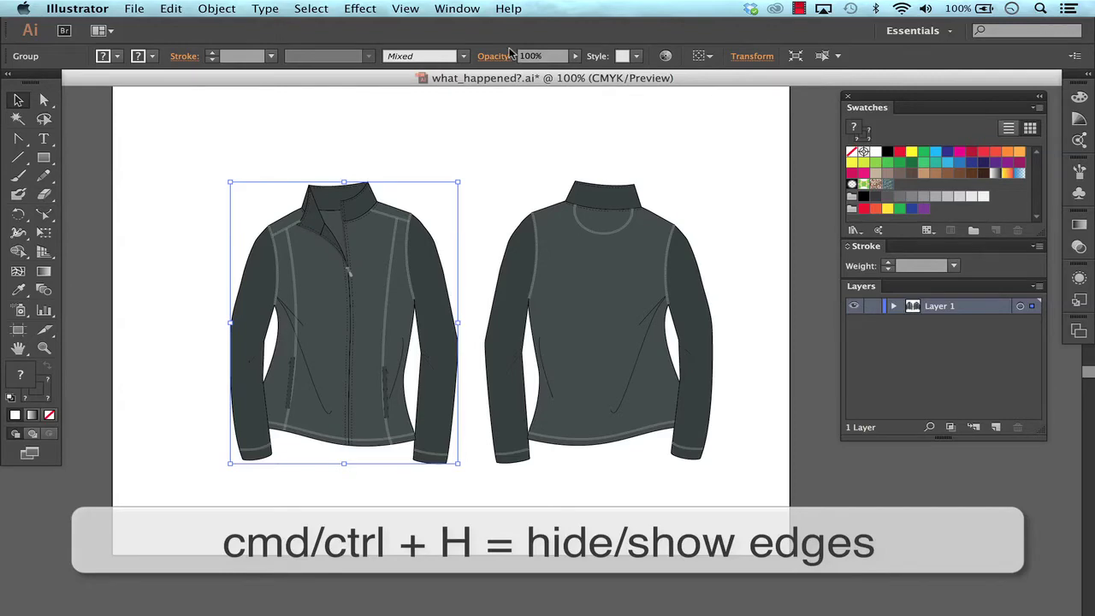
Turn the jacket's edges and anchor points on, off, and on again
{"action": "left_click", "coordinate": [418, 10]}
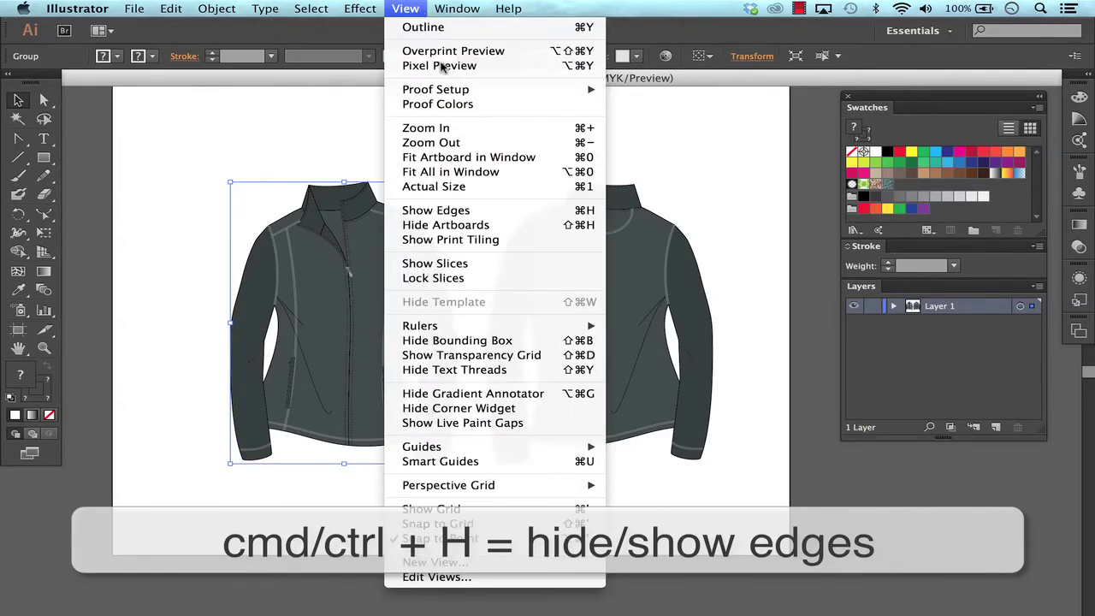
{"action": "left_click", "coordinate": [453, 210]}
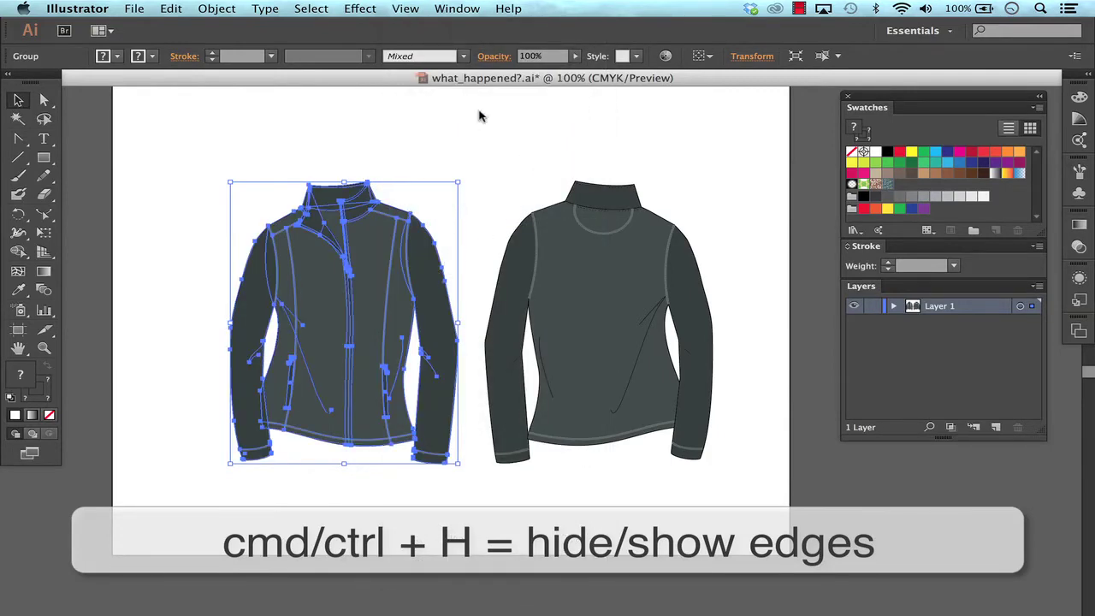
{"action": "left_click", "coordinate": [405, 8]}
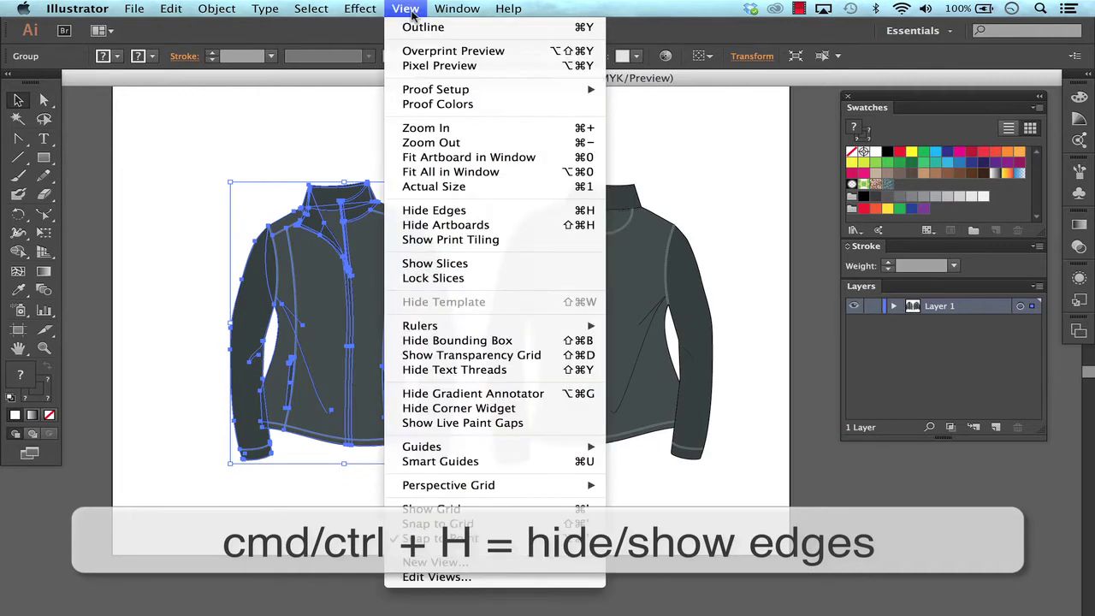
{"action": "left_click", "coordinate": [429, 216]}
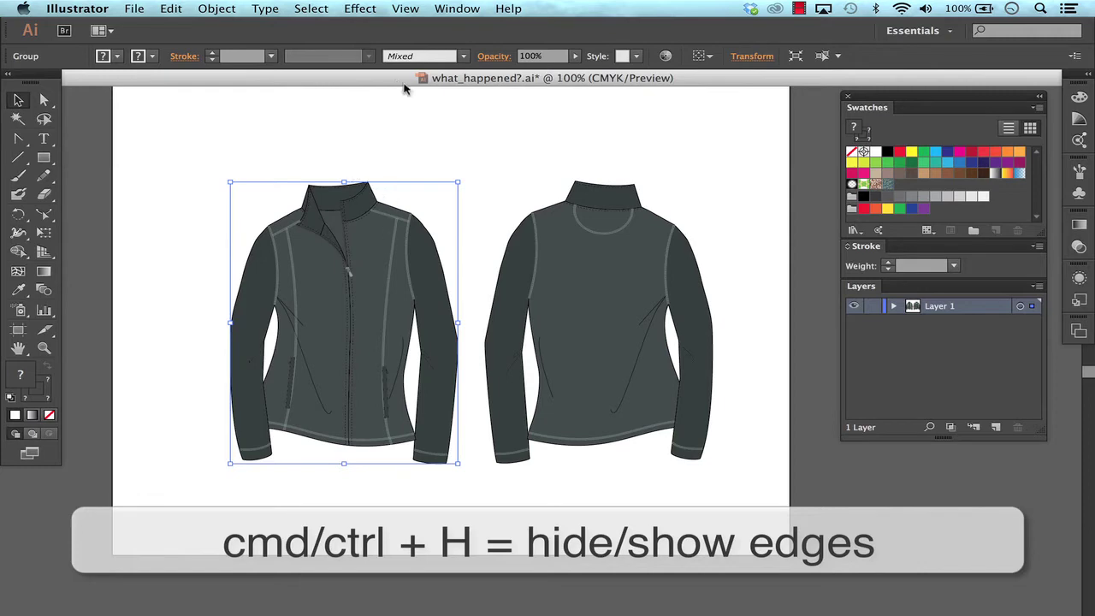
{"action": "left_click", "coordinate": [405, 8]}
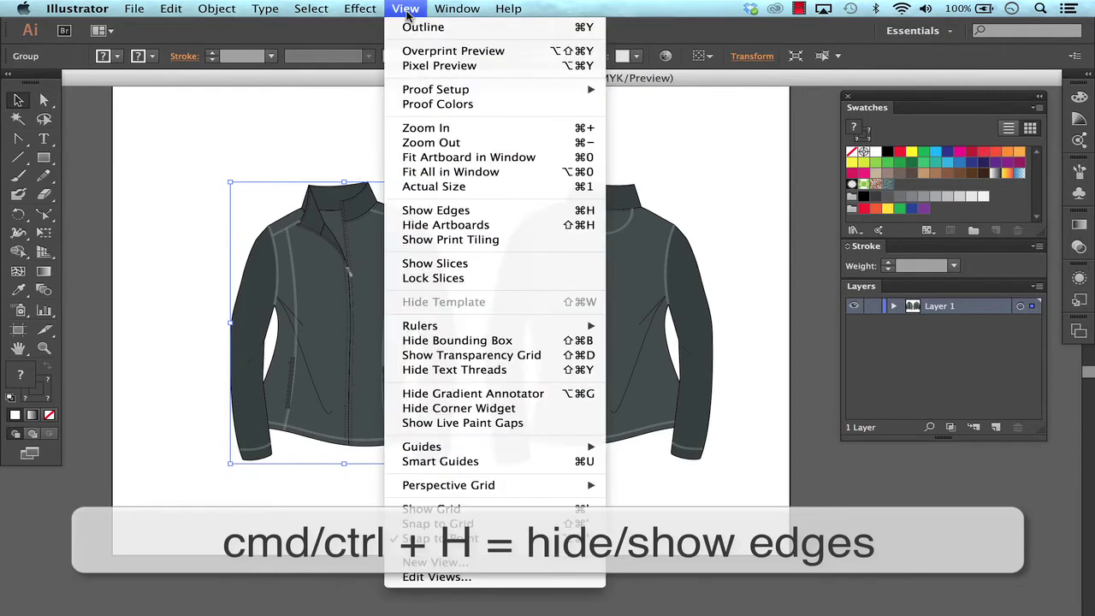
{"action": "left_click", "coordinate": [458, 213]}
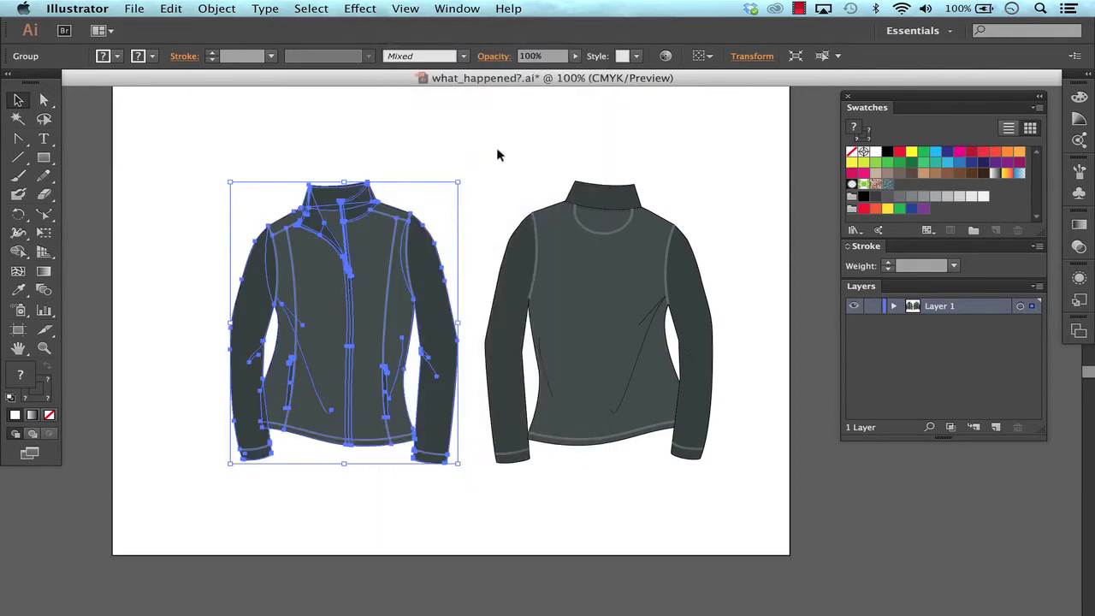
{"action": "left_click", "coordinate": [498, 155]}
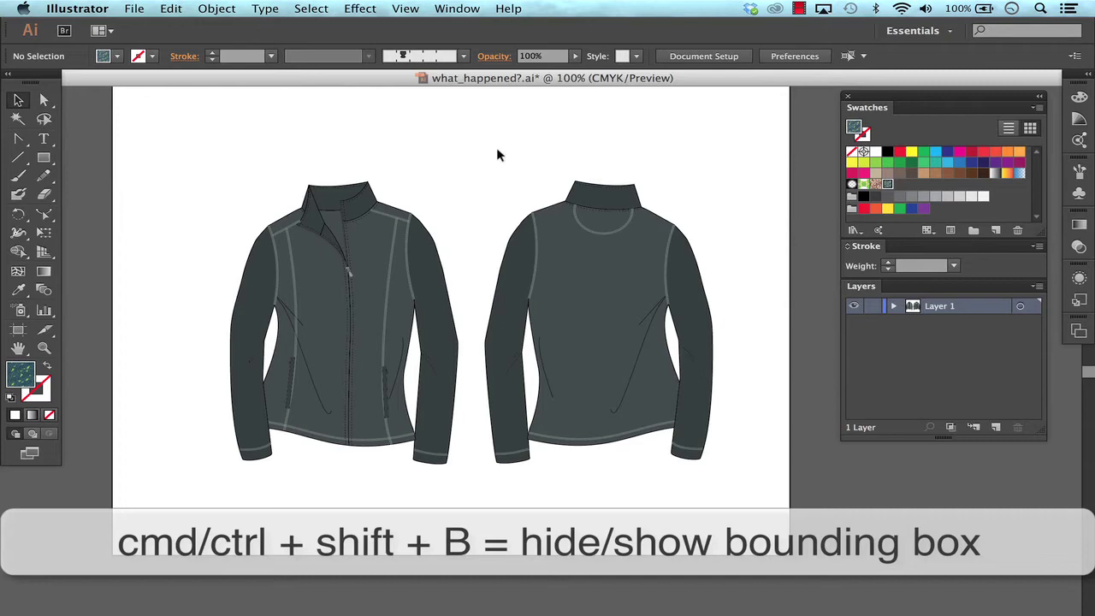
{"action": "left_click", "coordinate": [403, 280]}
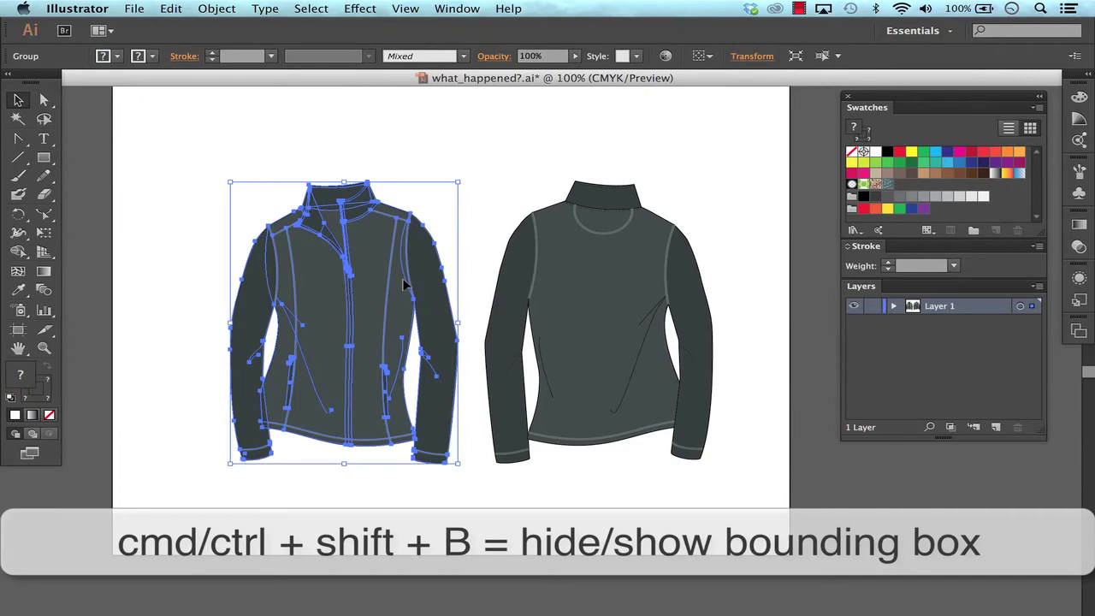
{"action": "left_click", "coordinate": [462, 134]}
{"action": "left_click", "coordinate": [404, 9]}
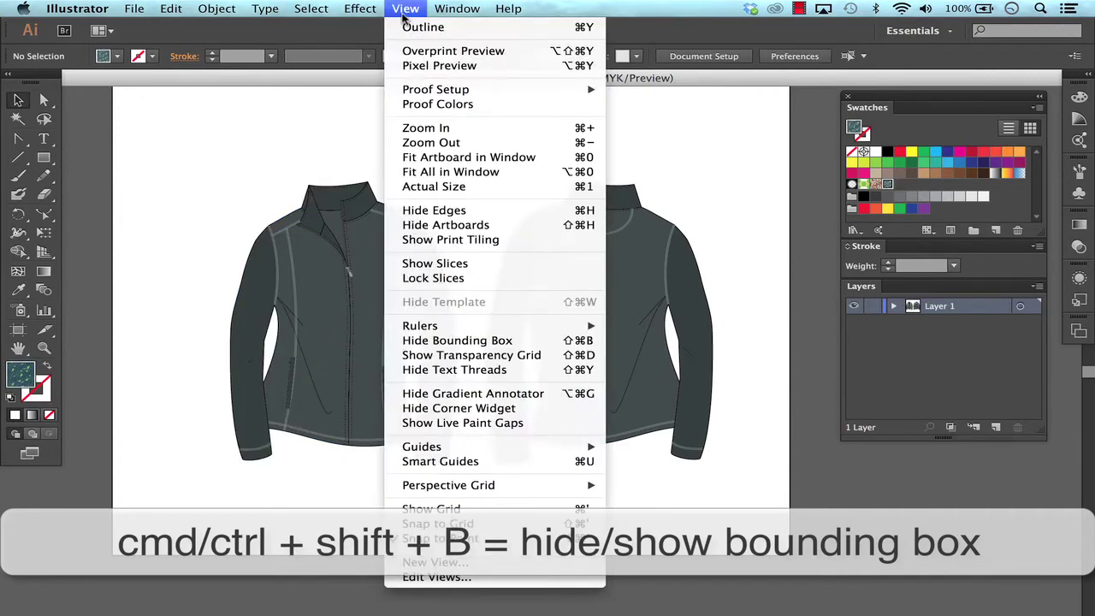
{"action": "left_click", "coordinate": [427, 342]}
{"action": "left_click", "coordinate": [366, 244]}
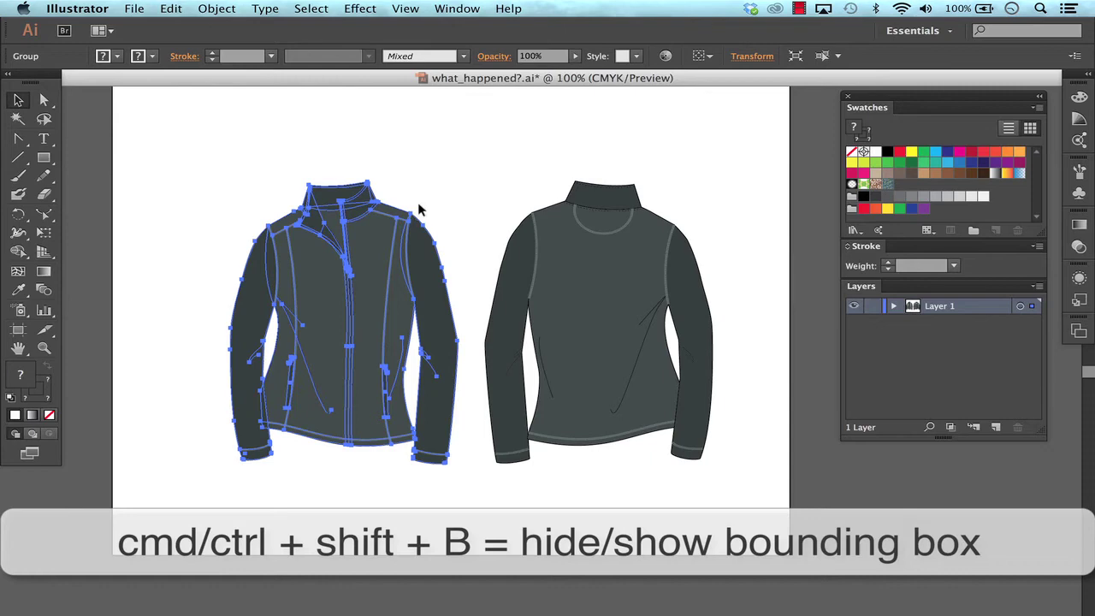
{"action": "left_click", "coordinate": [456, 176]}
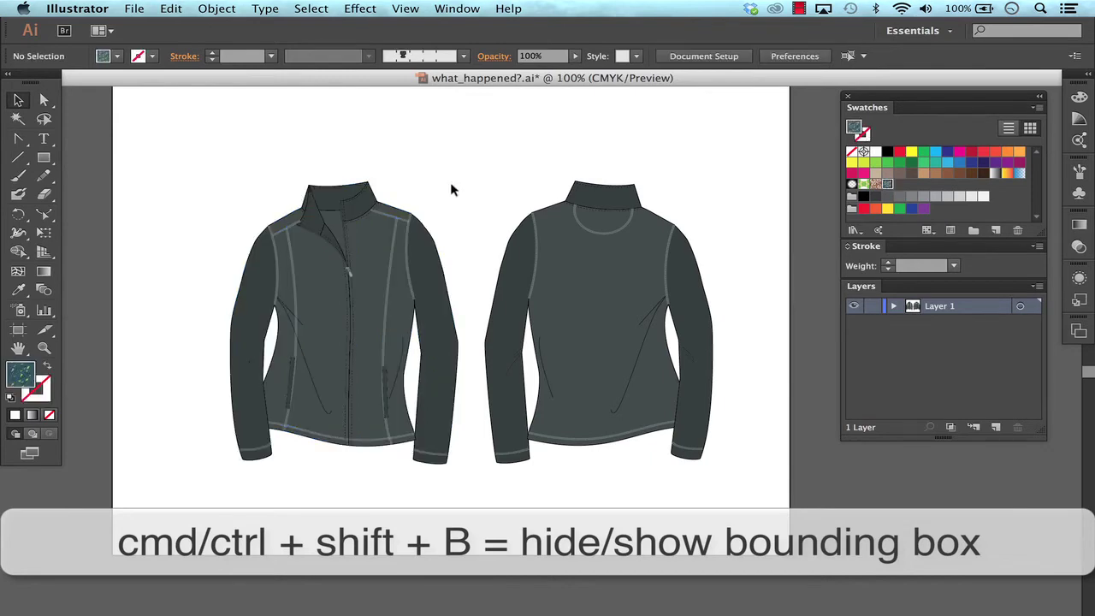
{"action": "left_click", "coordinate": [402, 252]}
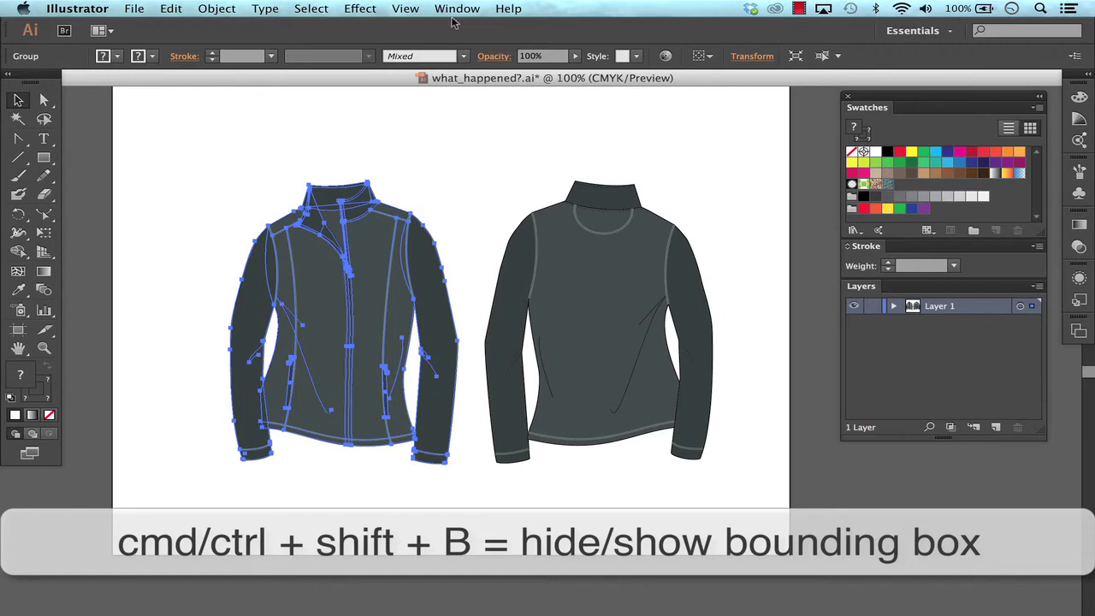
{"action": "left_click", "coordinate": [405, 8]}
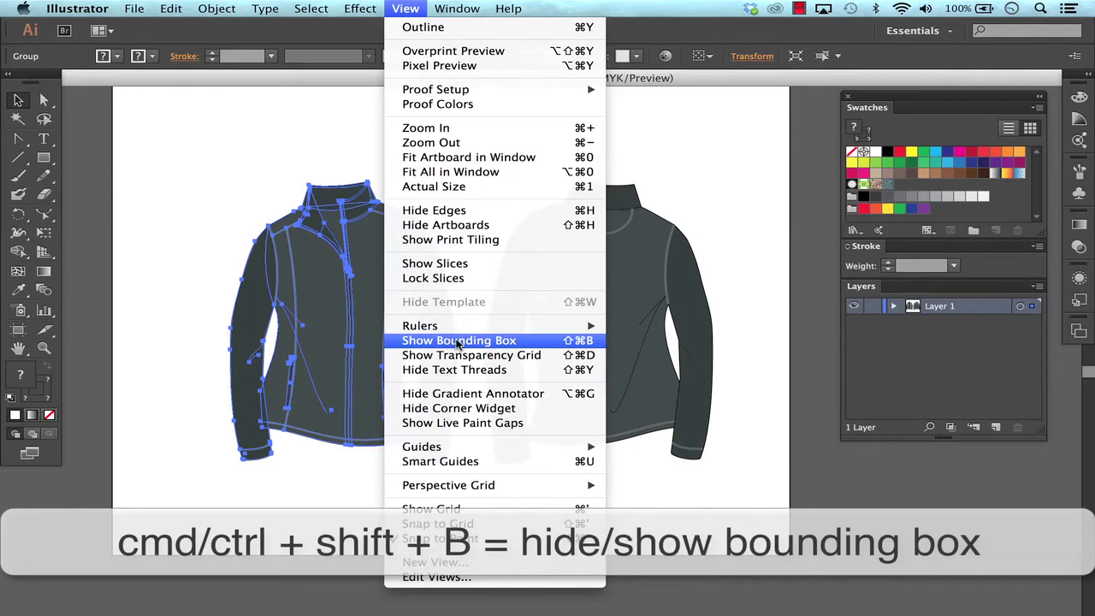
{"action": "left_click", "coordinate": [458, 342]}
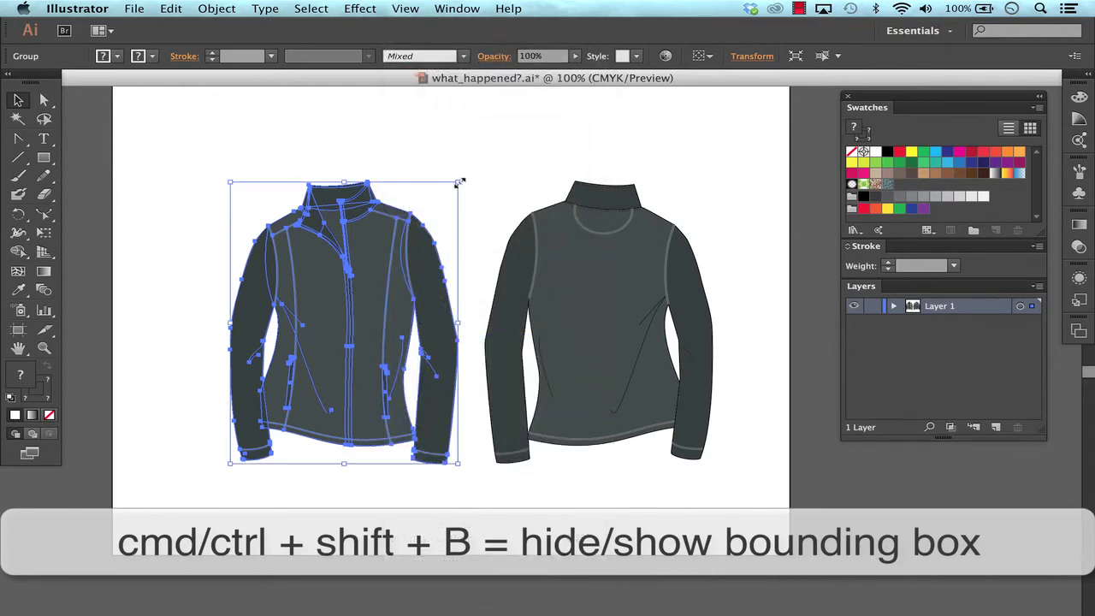
{"action": "mouse_move", "coordinate": [462, 175]}
{"action": "left_mouse_down"}
{"action": "mouse_move", "coordinate": [455, 187]}
{"action": "mouse_move", "coordinate": [495, 174]}
{"action": "left_mouse_up"}
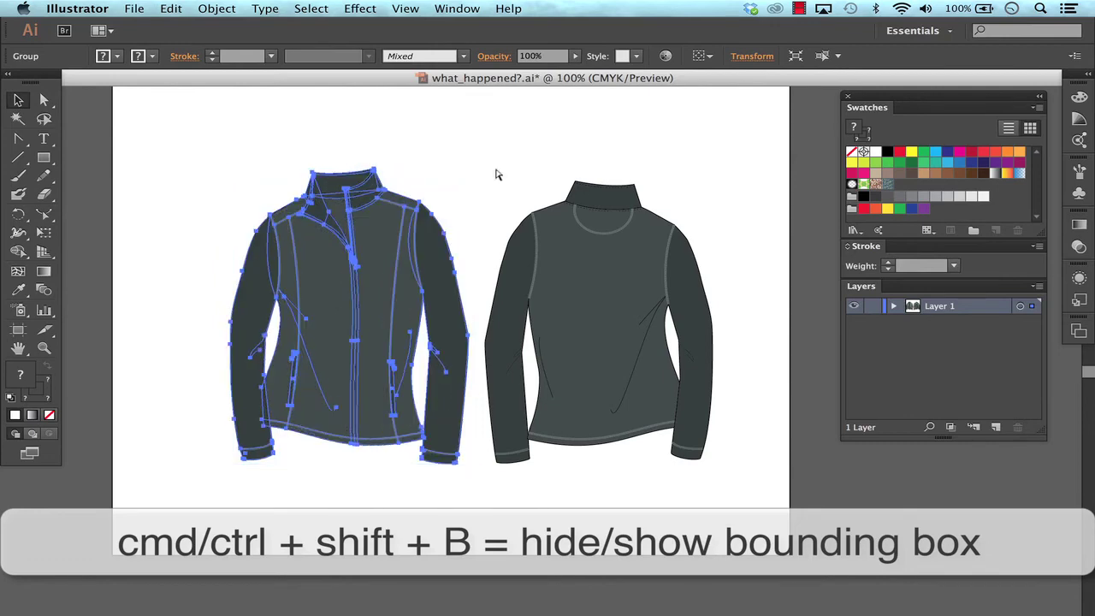
{"action": "left_click", "coordinate": [495, 174]}
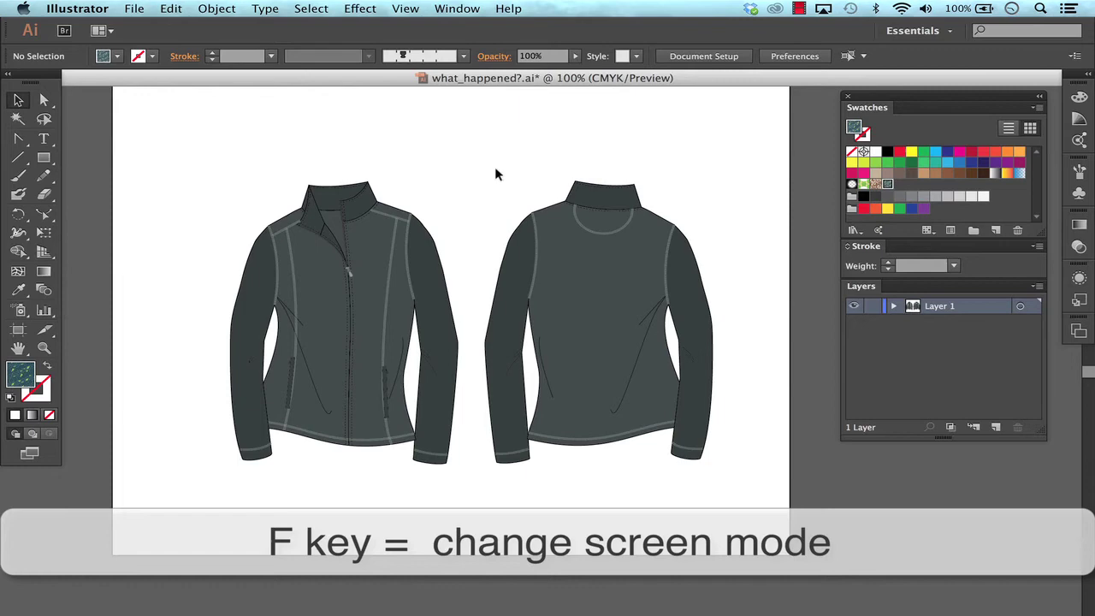
{"action": "key", "text": "f"}
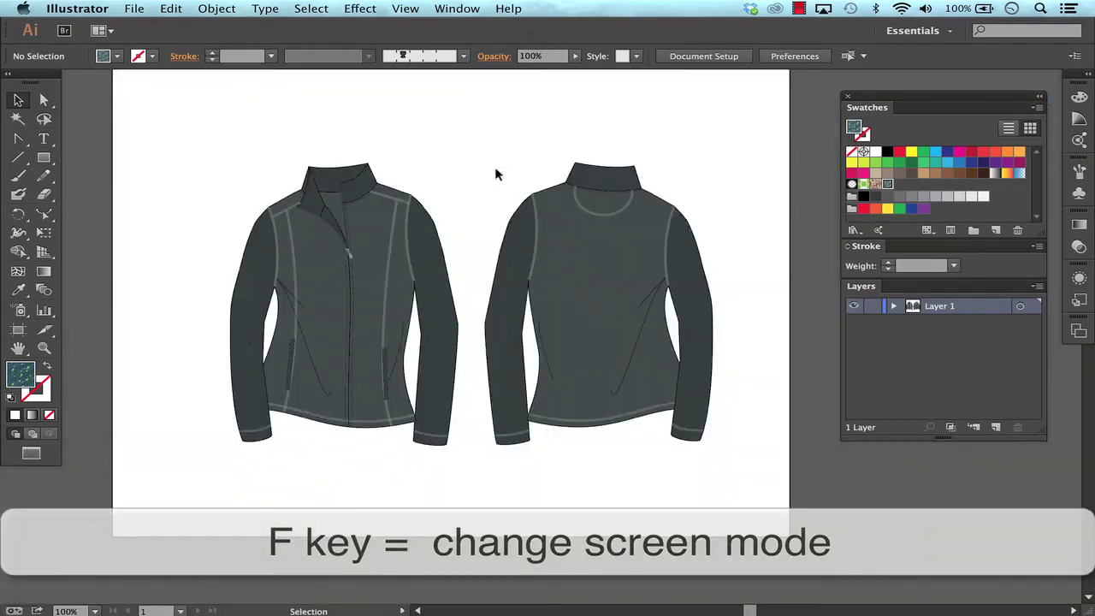
{"action": "key", "text": "f"}
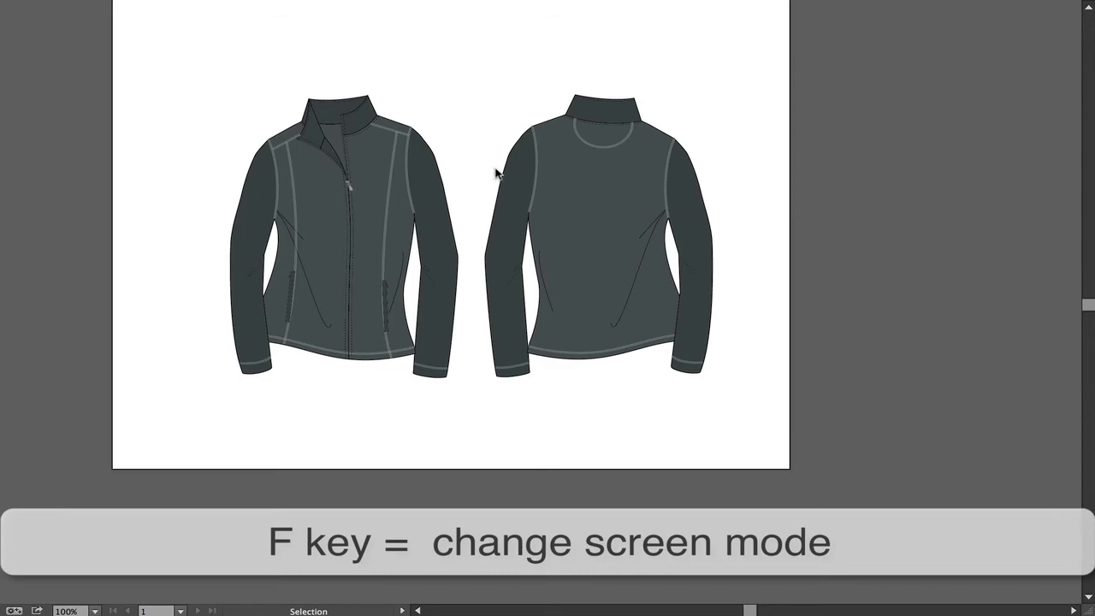
{"action": "key", "text": "f"}
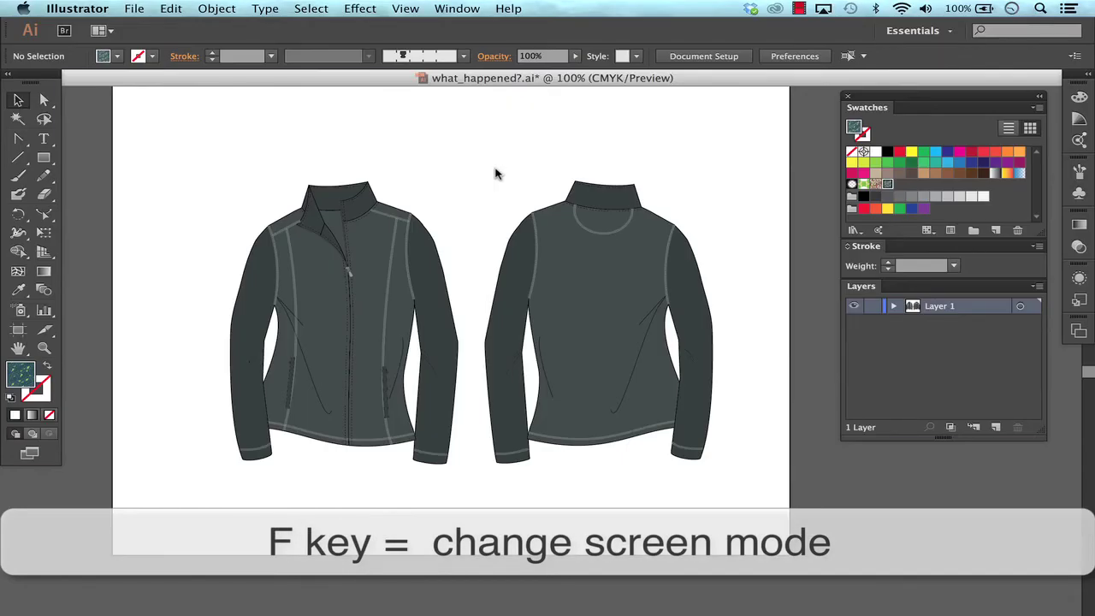
{"action": "key", "text": "f"}
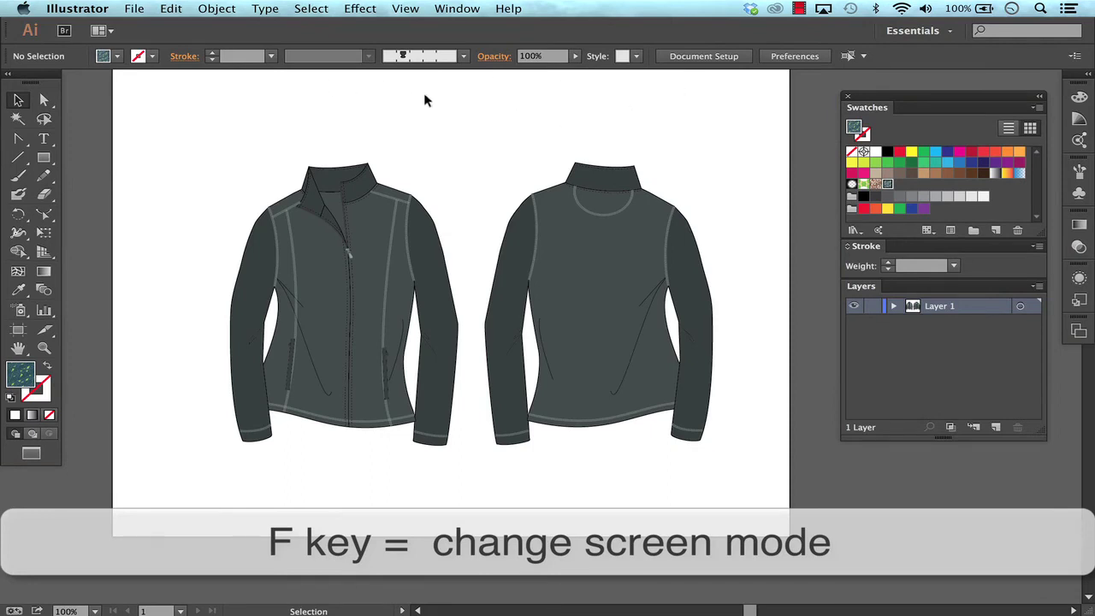
{"action": "key", "text": "f"}
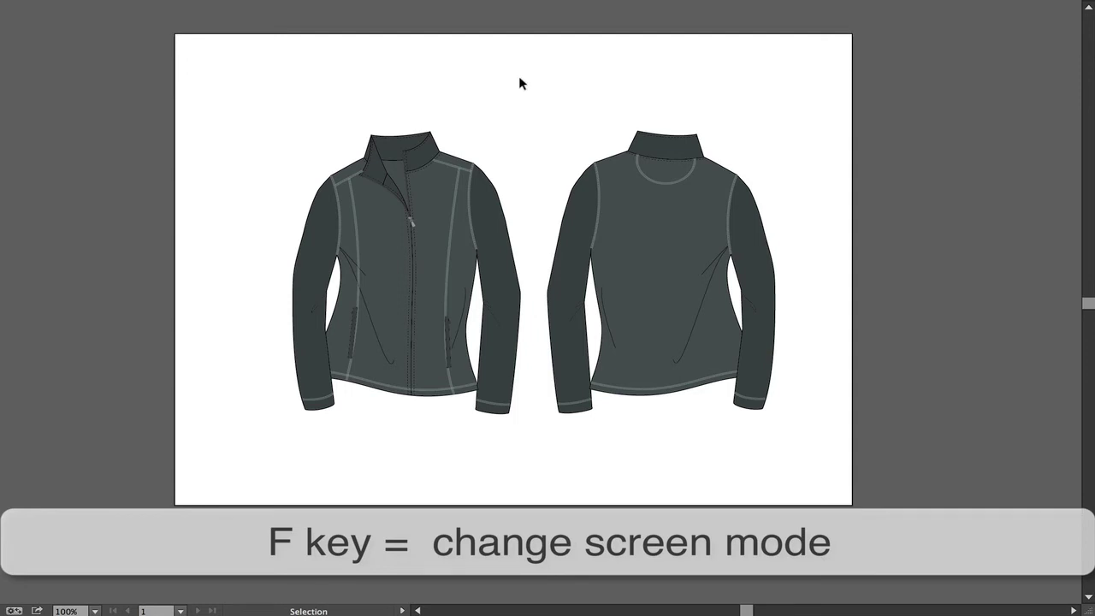
{"action": "key", "text": "f"}
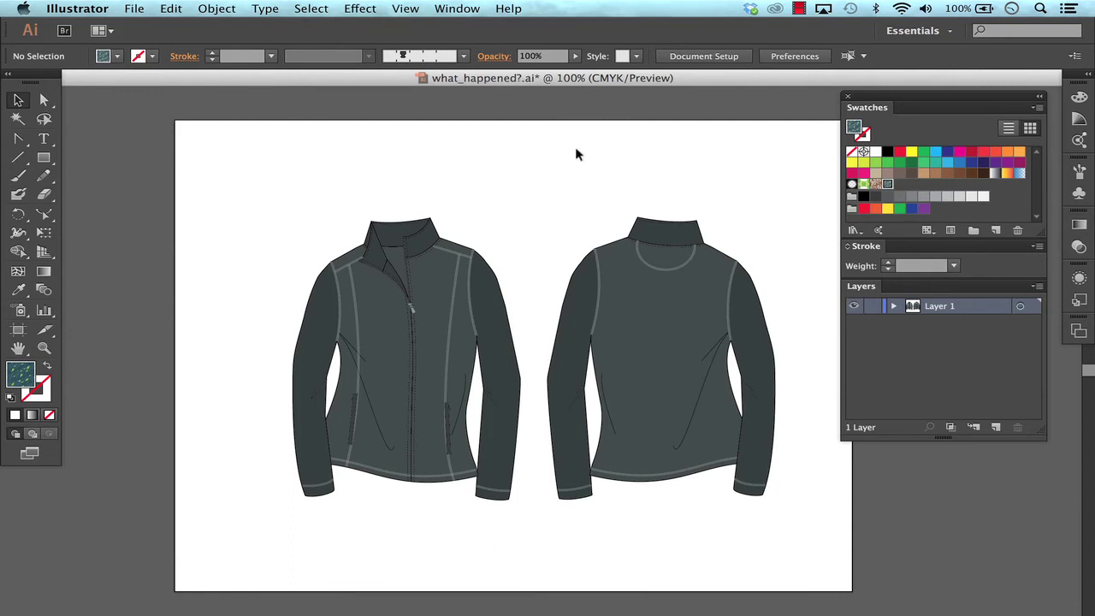
Show the perspective grid and move the front jacket slightly right
{"action": "left_click", "coordinate": [40, 254]}
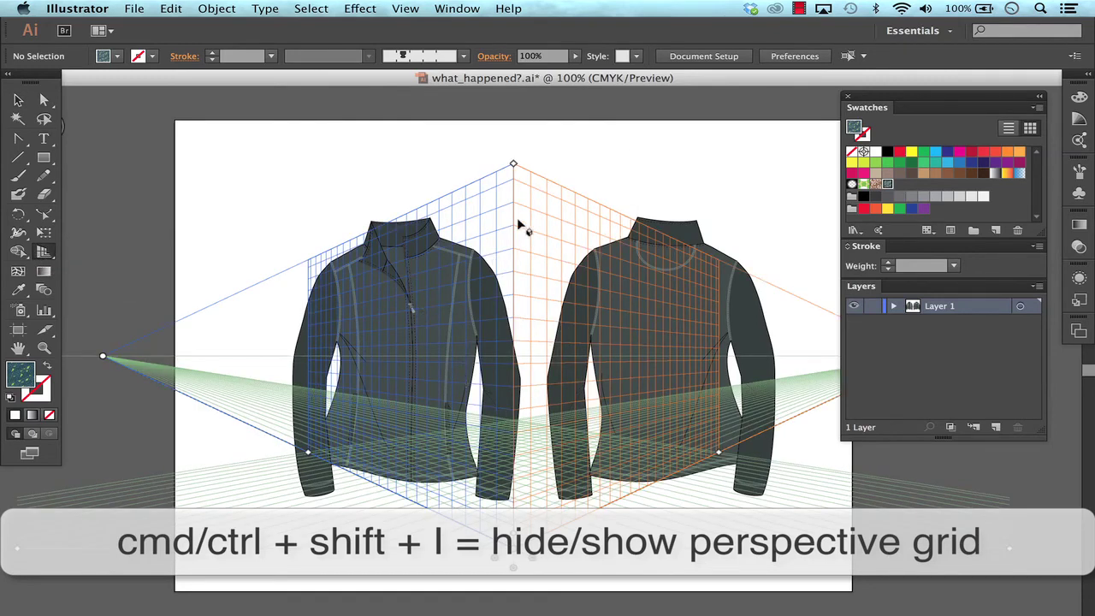
{"action": "key", "text": "v"}
{"action": "left_click", "coordinate": [449, 292]}
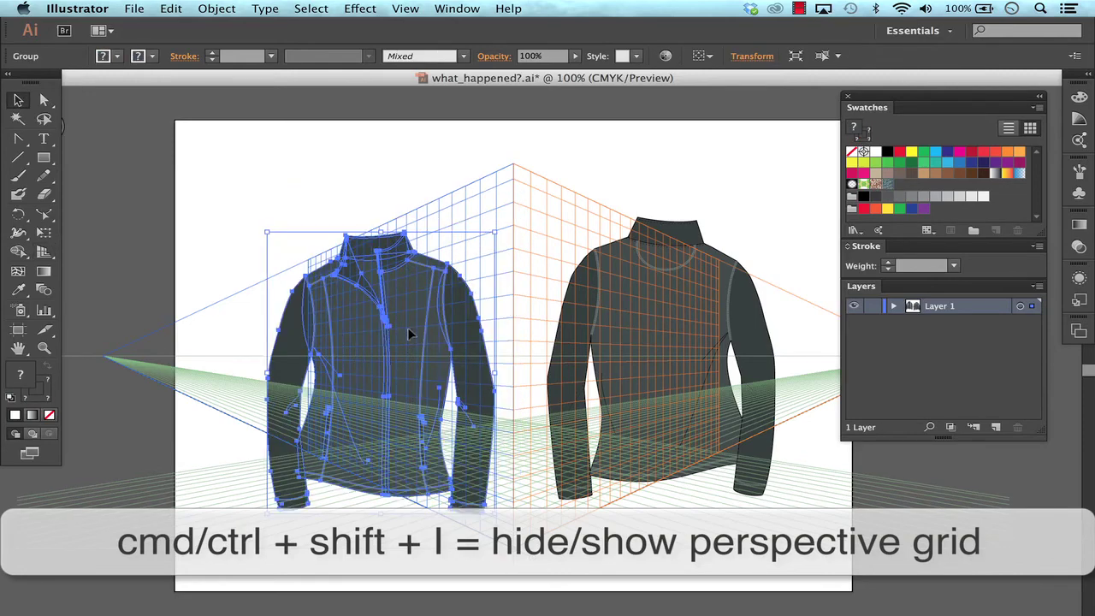
{"action": "left_click_drag", "start_coordinate": [430, 315], "coordinate": [461, 313]}
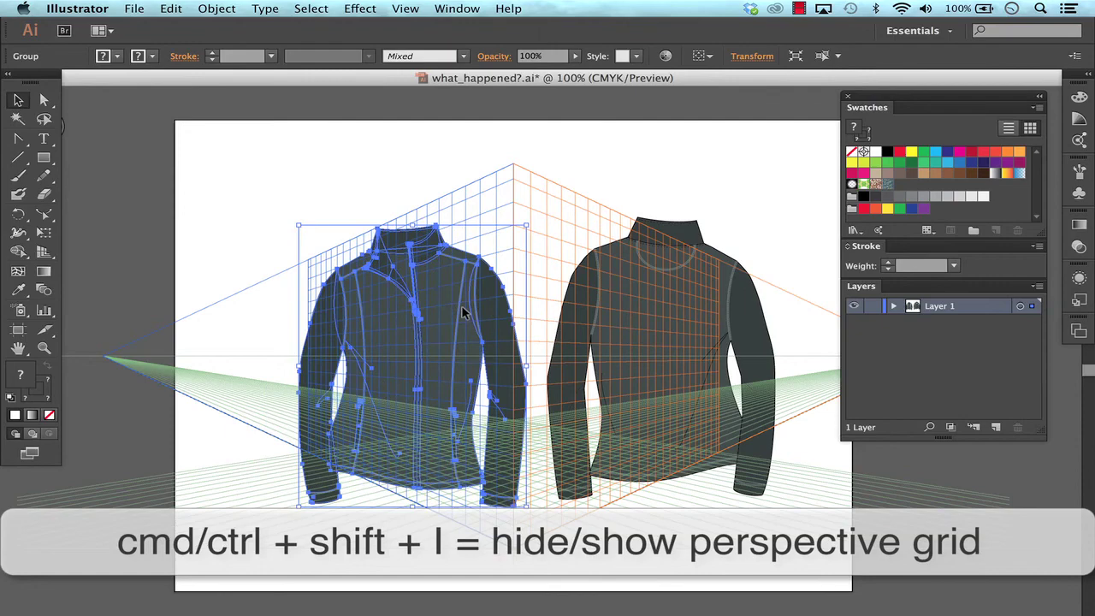
Hide the perspective grid from the View menu and deselect the jacket
{"action": "left_click", "coordinate": [406, 9]}
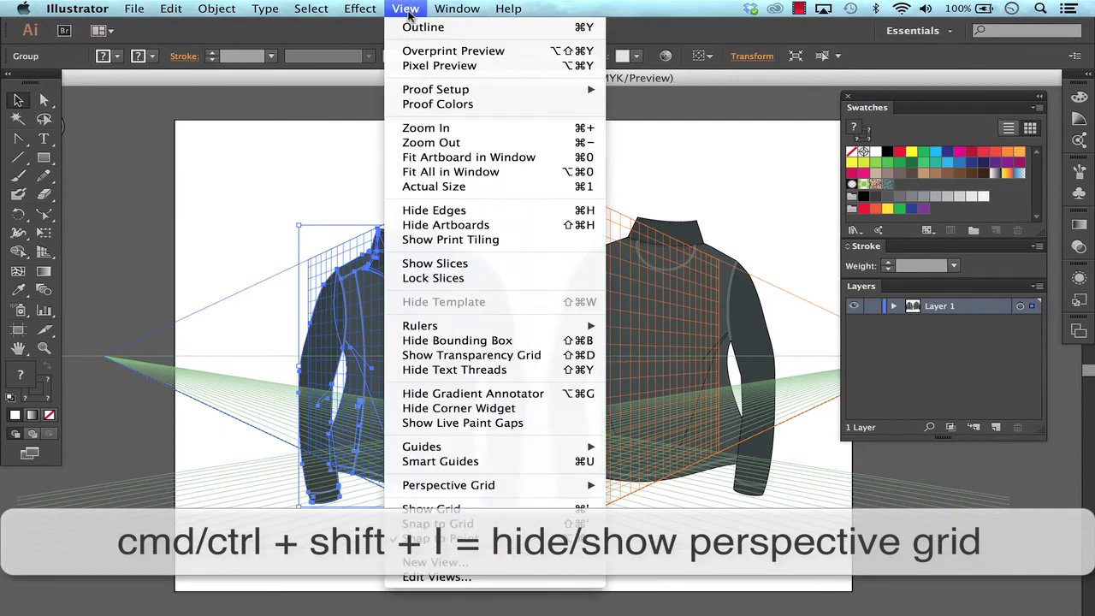
{"action": "mouse_move", "coordinate": [448, 485]}
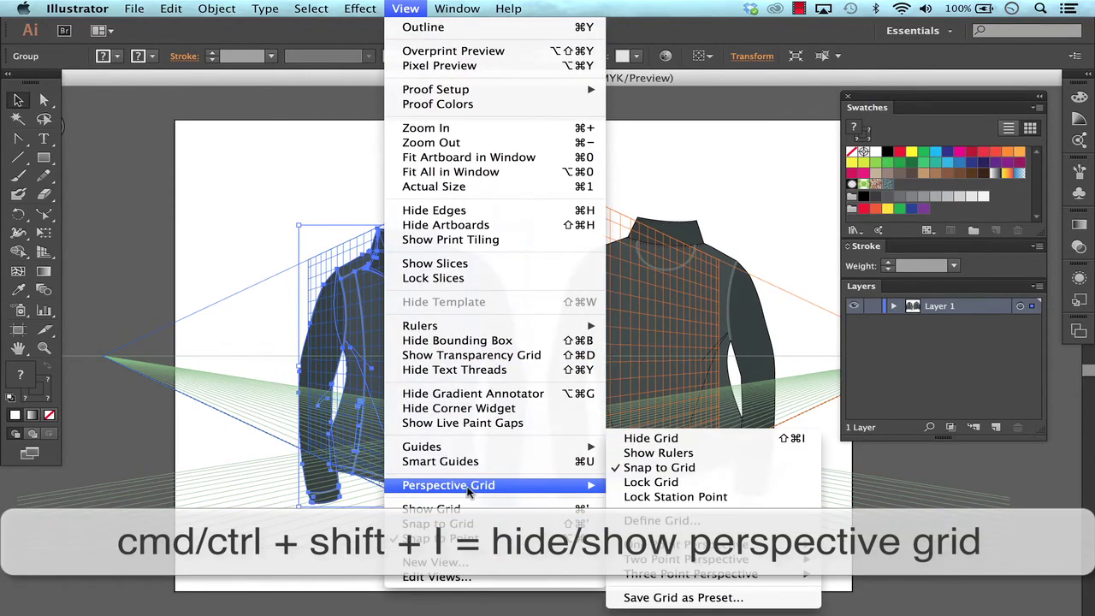
{"action": "left_click", "coordinate": [796, 442]}
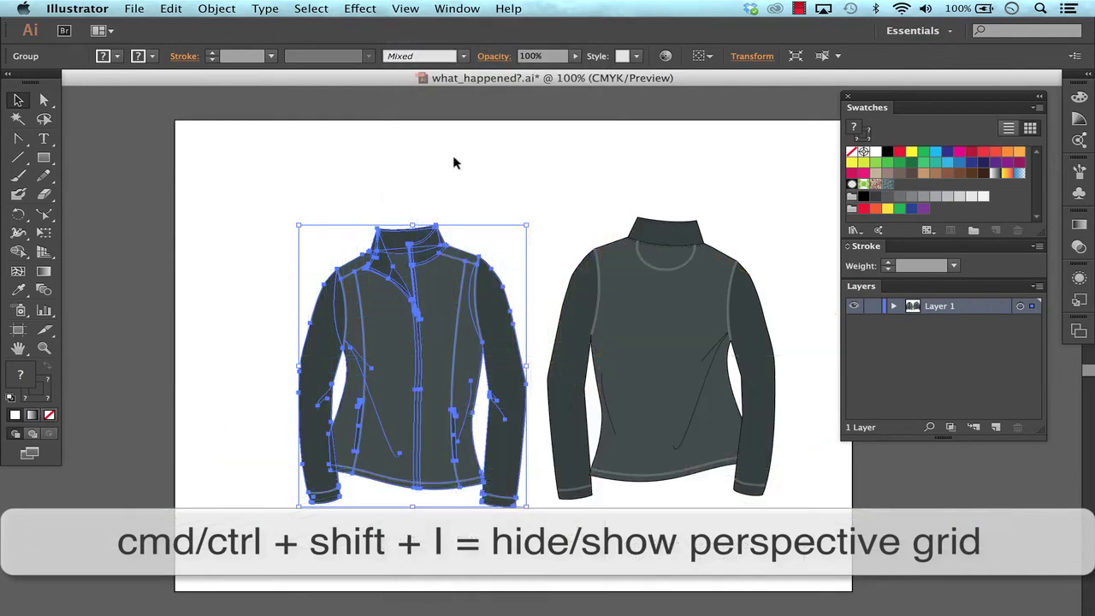
{"action": "left_click", "coordinate": [413, 181]}
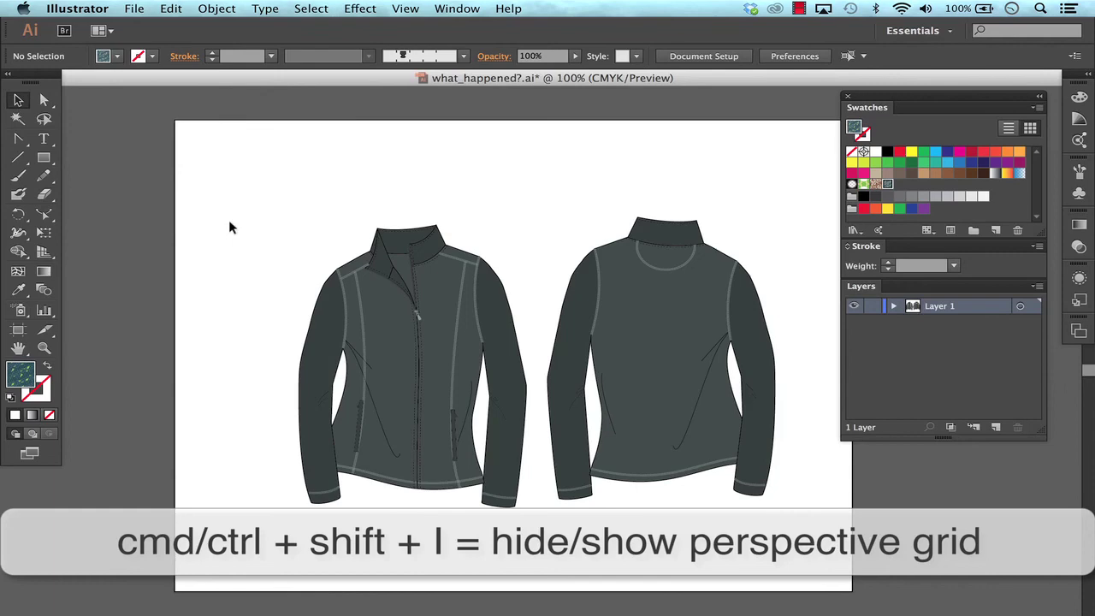
{"action": "key", "text": "shift+p"}
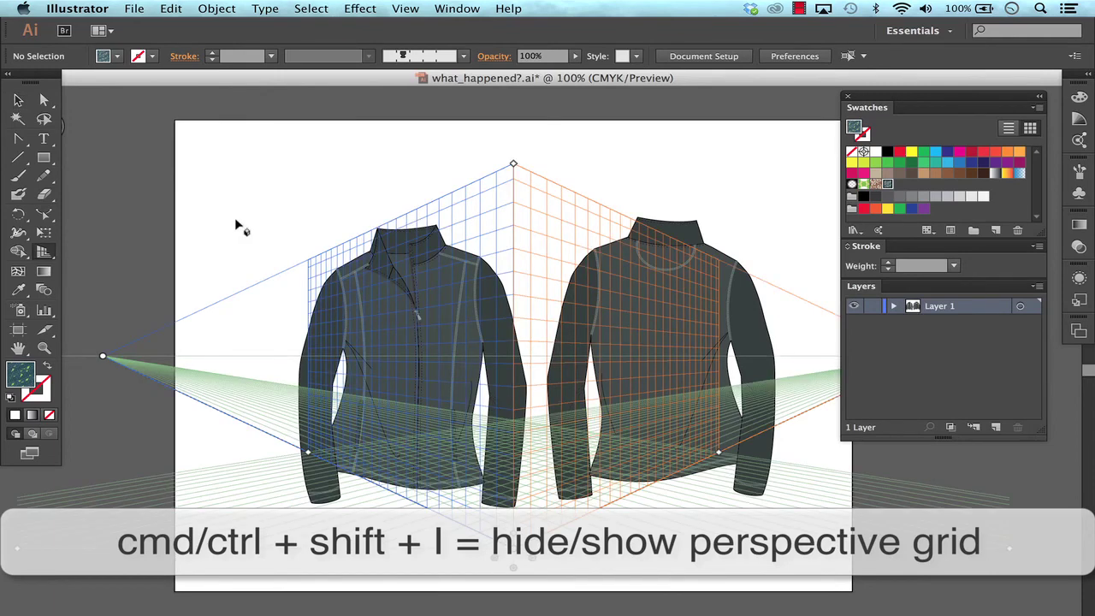
{"action": "left_click", "coordinate": [406, 8]}
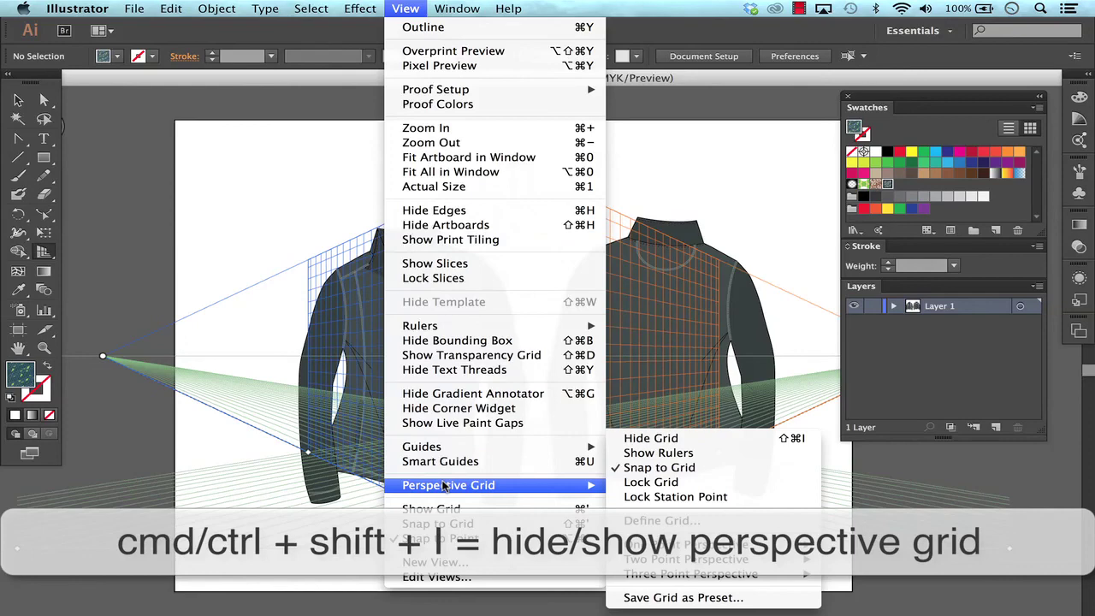
{"action": "left_click", "coordinate": [655, 440]}
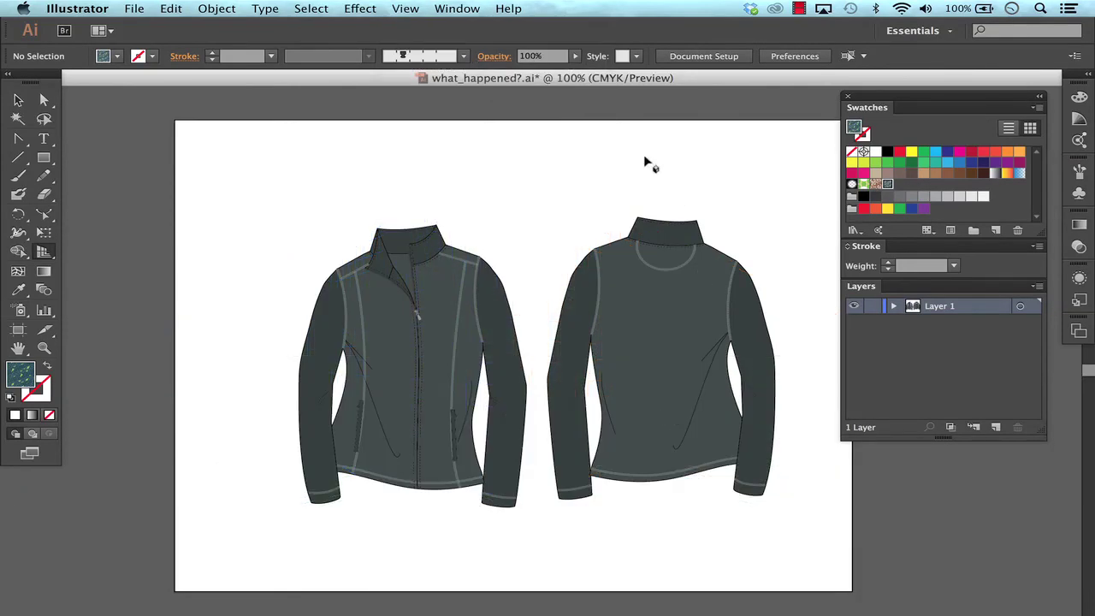